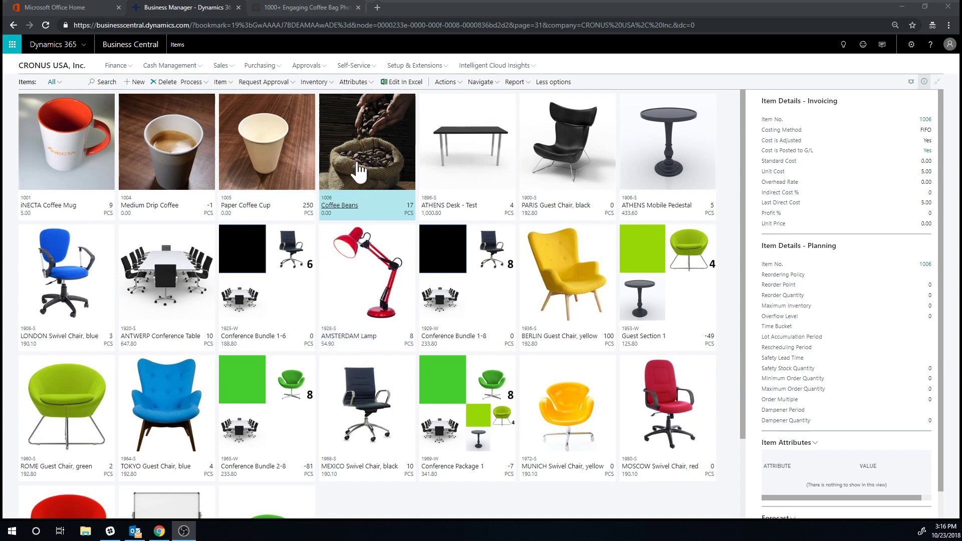
Step: Review the Coffee Beans item card's lot number series and expiration calculation settings
left_click(352, 208)
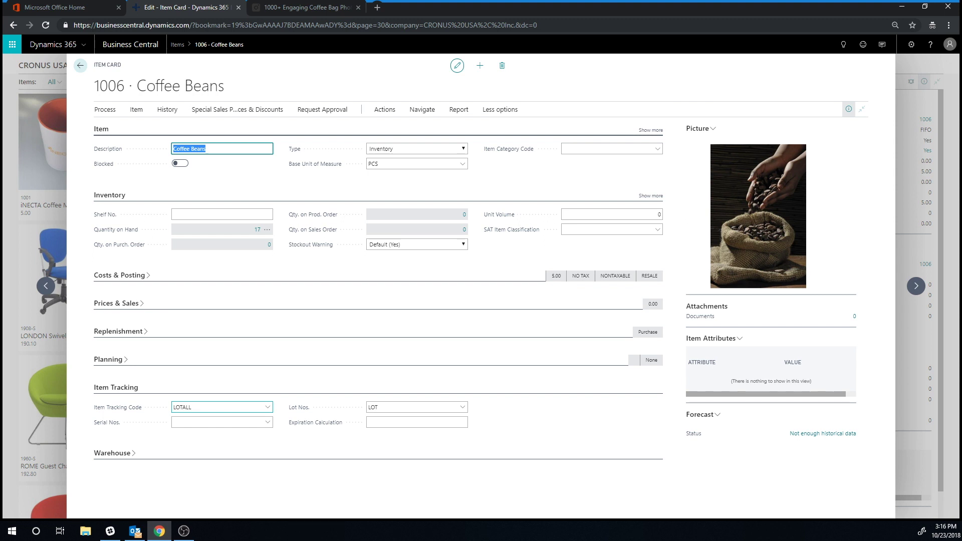
left_click(389, 423)
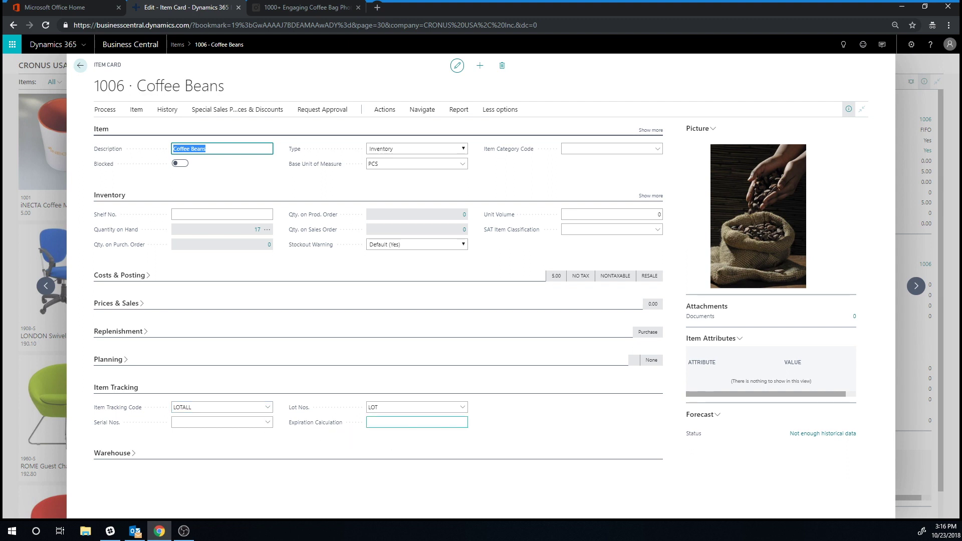
left_click(381, 407)
left_click(79, 66)
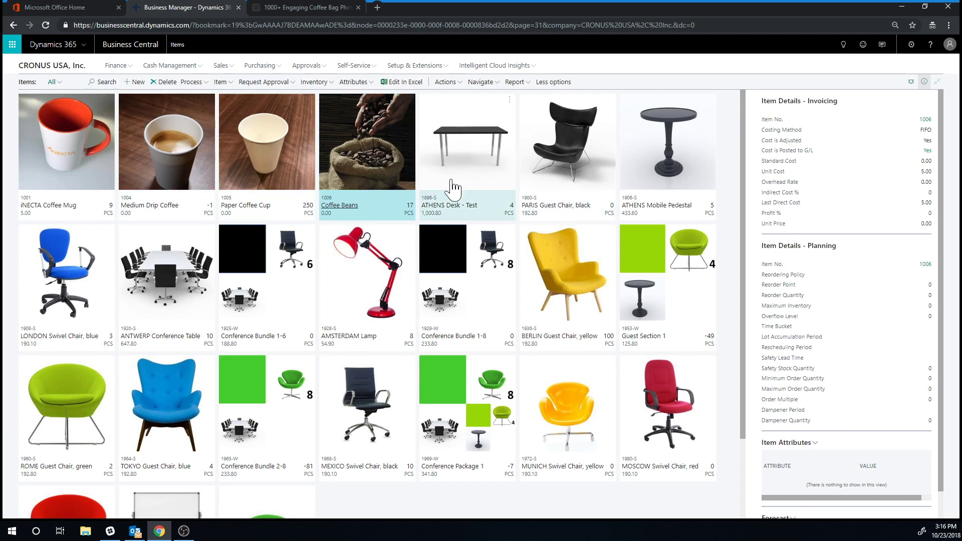
Step: Start a new purchase order for Fabrikam, Inc. with item 1006 Coffee Beans on the first line
left_click(474, 192)
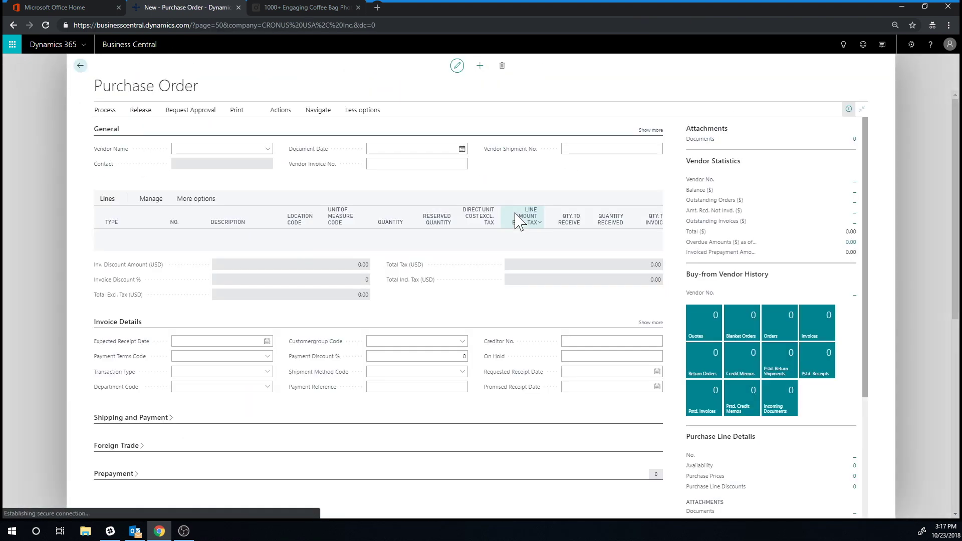
left_click(269, 149)
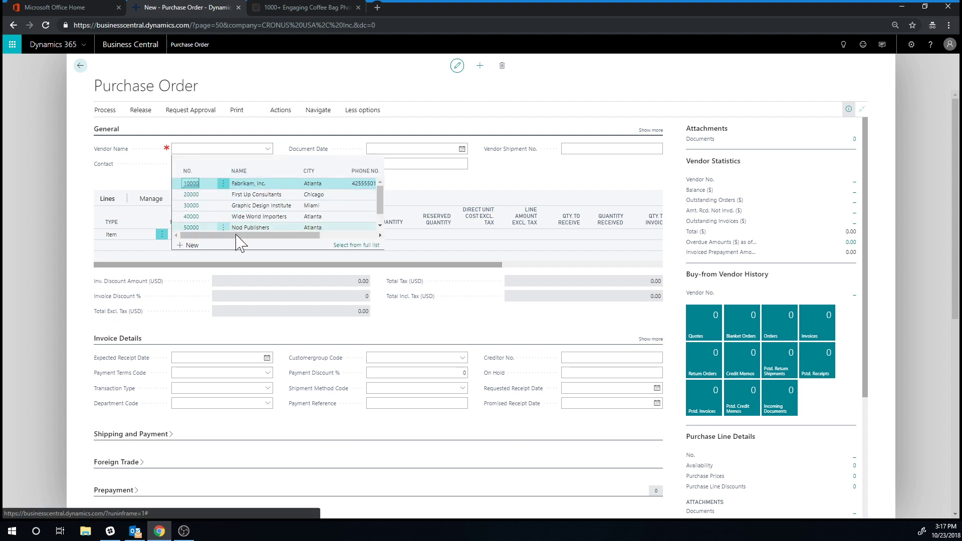
key("Return")
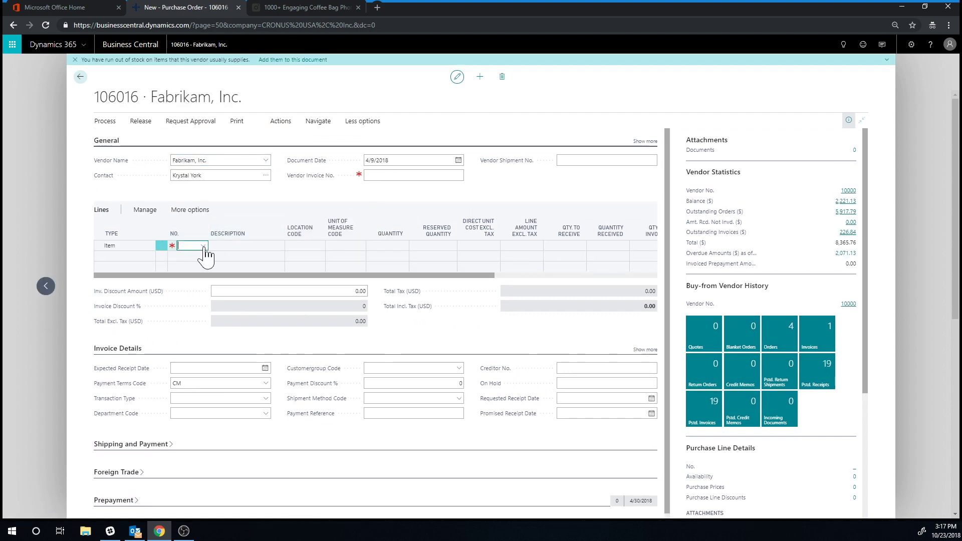
left_click(203, 246)
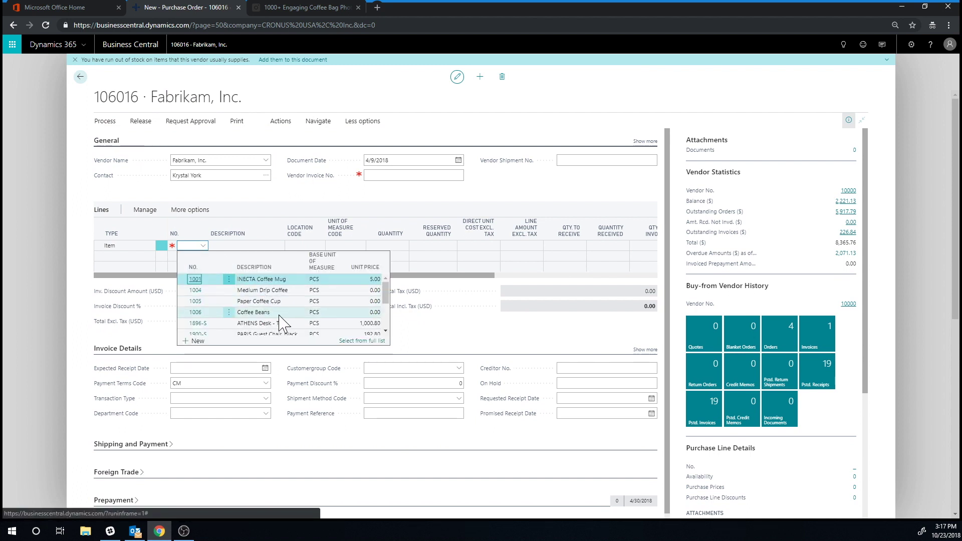
left_click(256, 312)
Step: Set the line to location MAIN, quantity 30 at 5.00 unit cost, and fill Vendor Invoice No
left_click(319, 245)
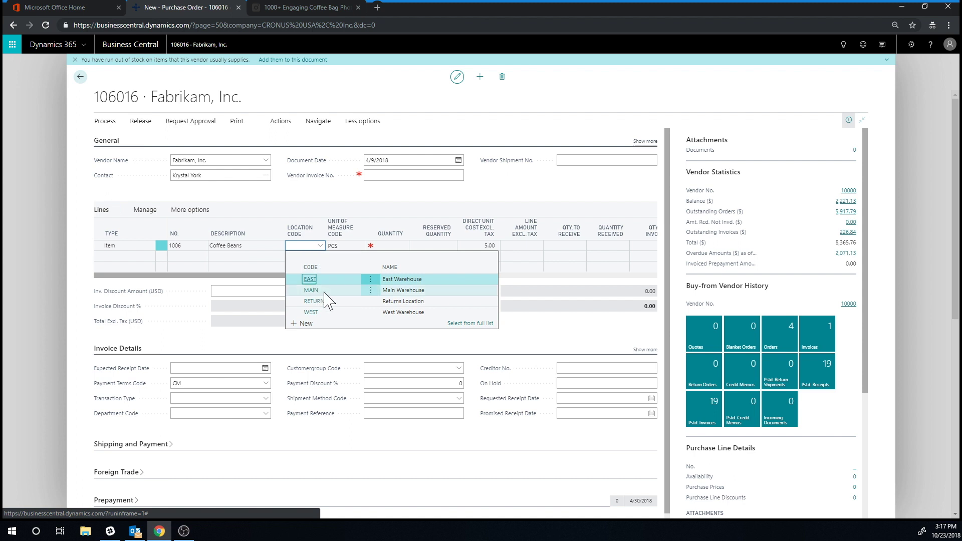
key("Down")
key("Return")
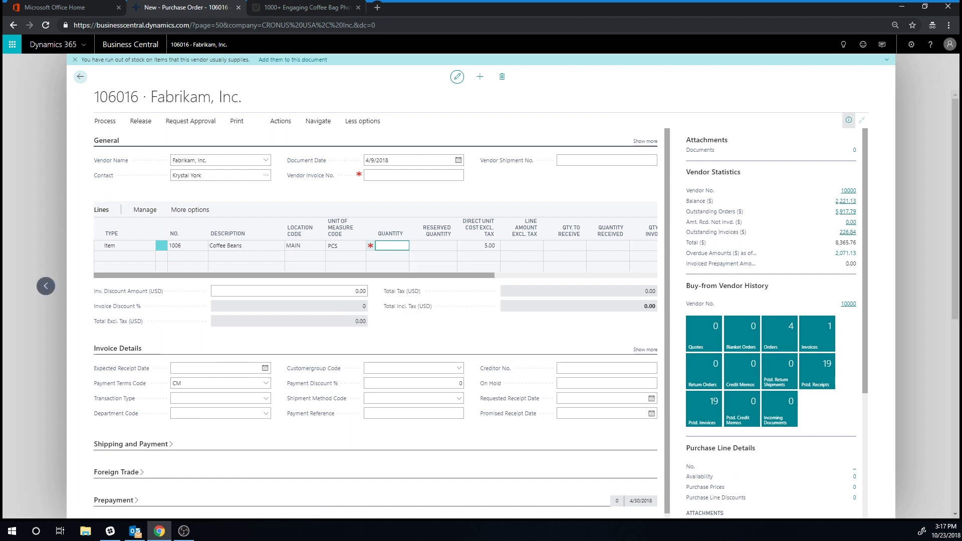
type("30")
key("Tab")
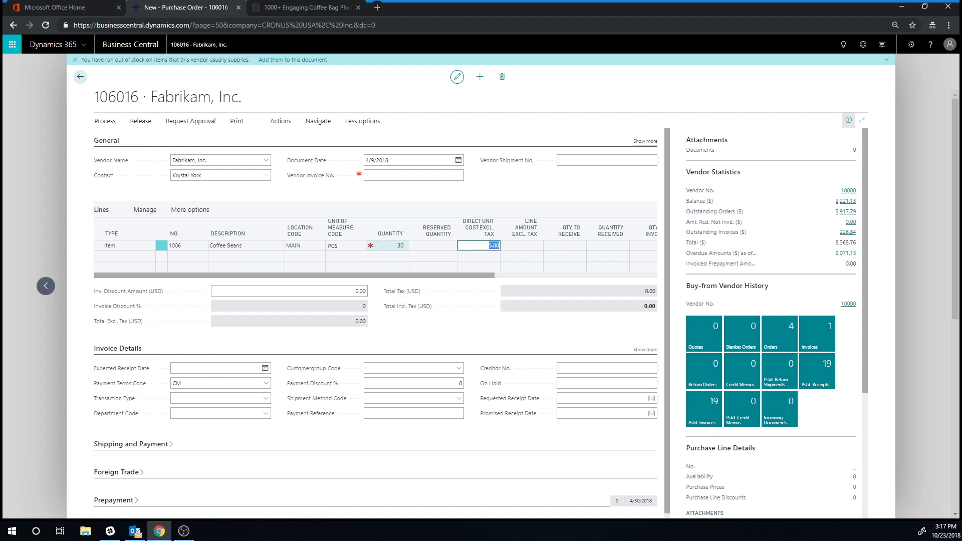
key("Tab")
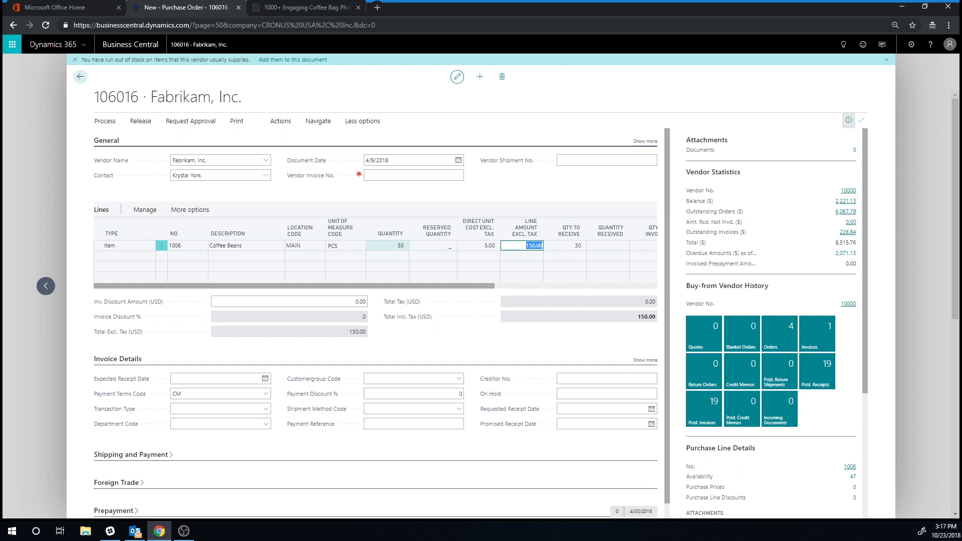
left_click(366, 175)
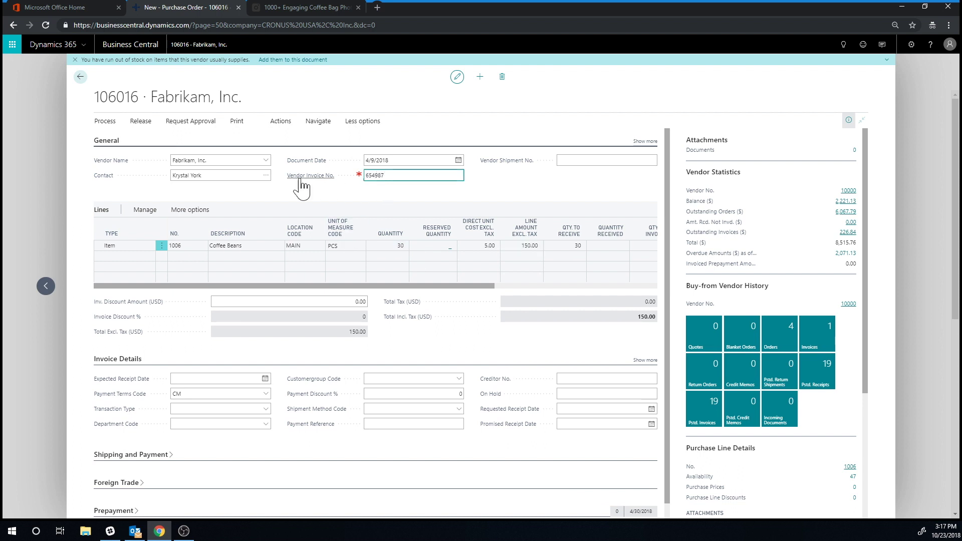
left_click(104, 122)
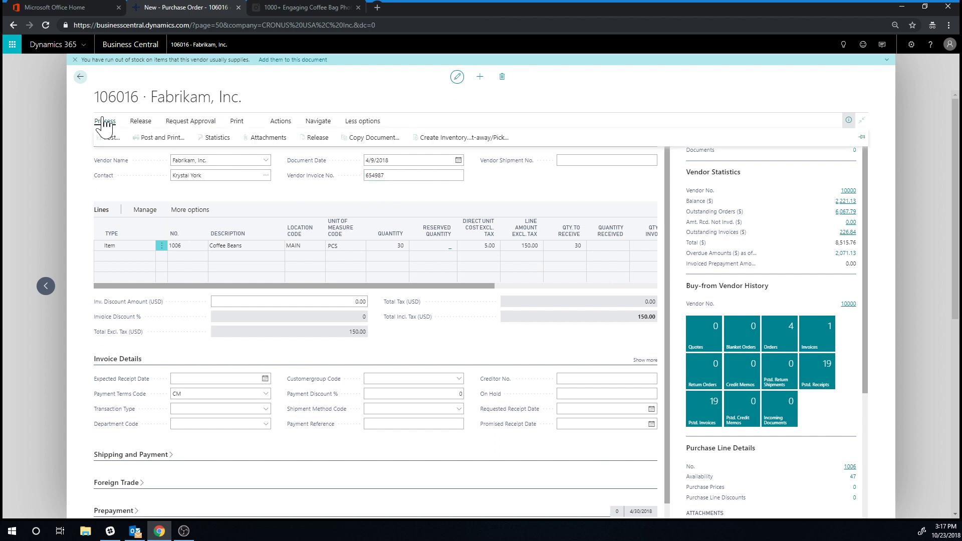
left_click(111, 137)
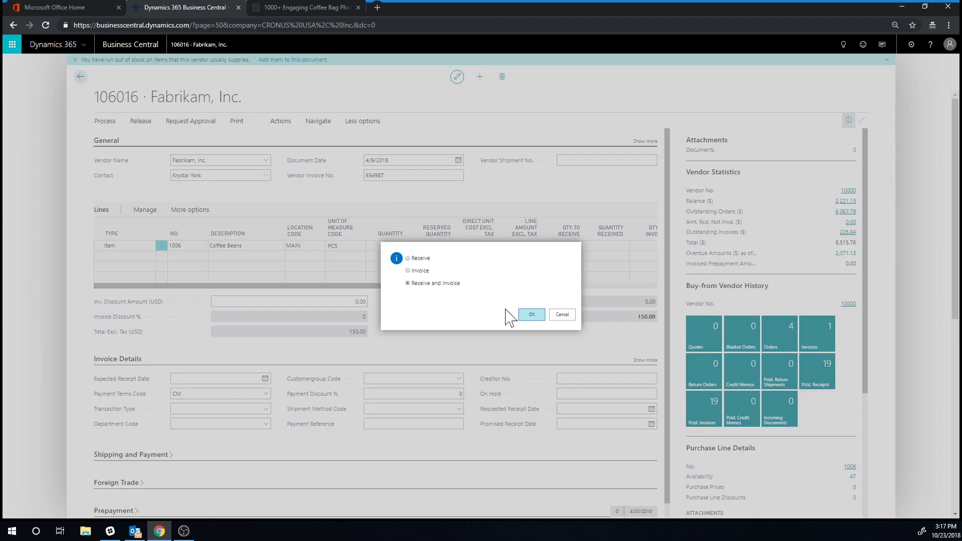
left_click(532, 315)
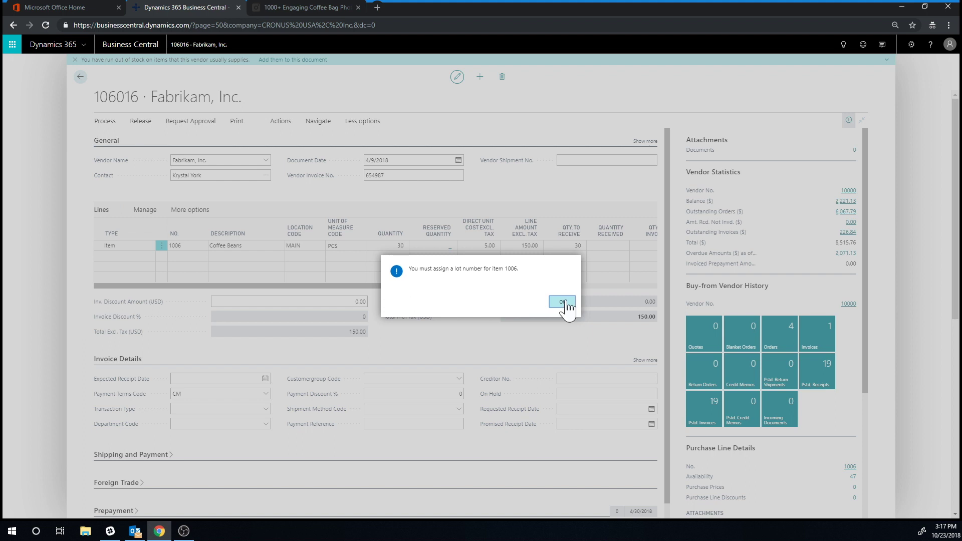
key("Return")
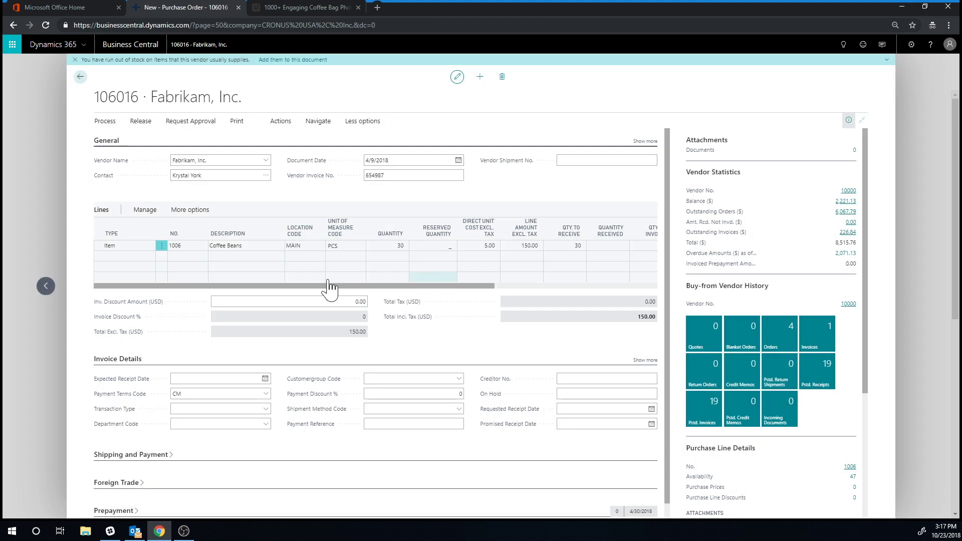
left_click(145, 211)
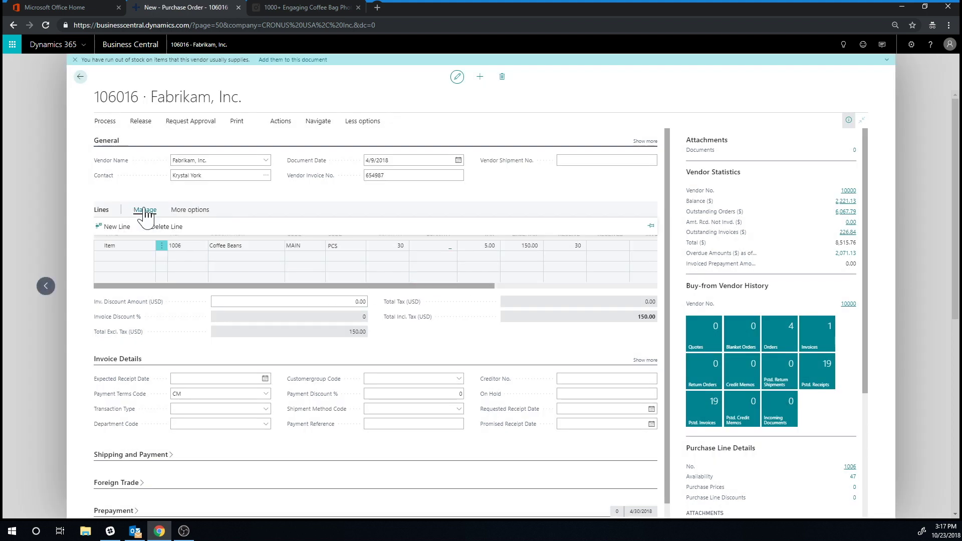
Step: Use Assign Lot No. in the line's item tracking to give all 30 Coffee Beans lot LOT0002
left_click(190, 210)
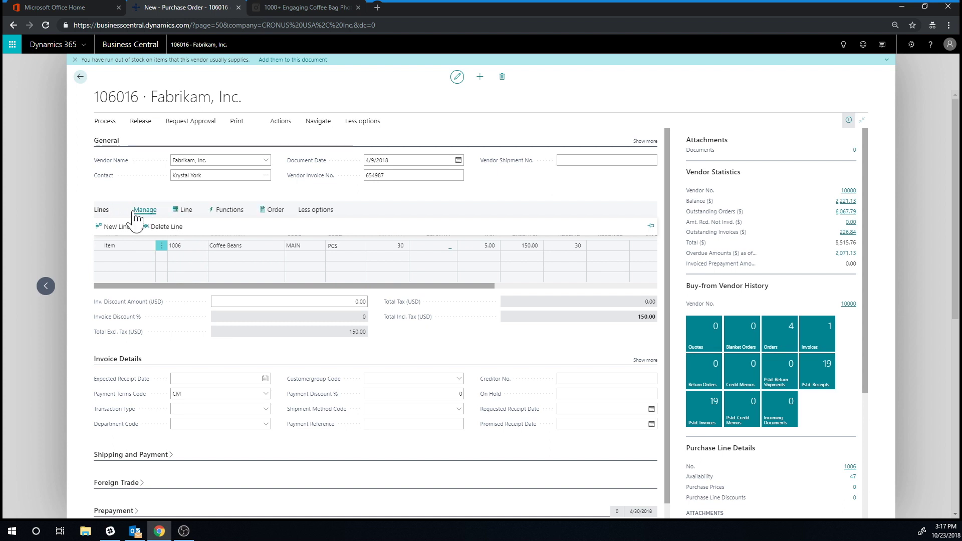
left_click(186, 210)
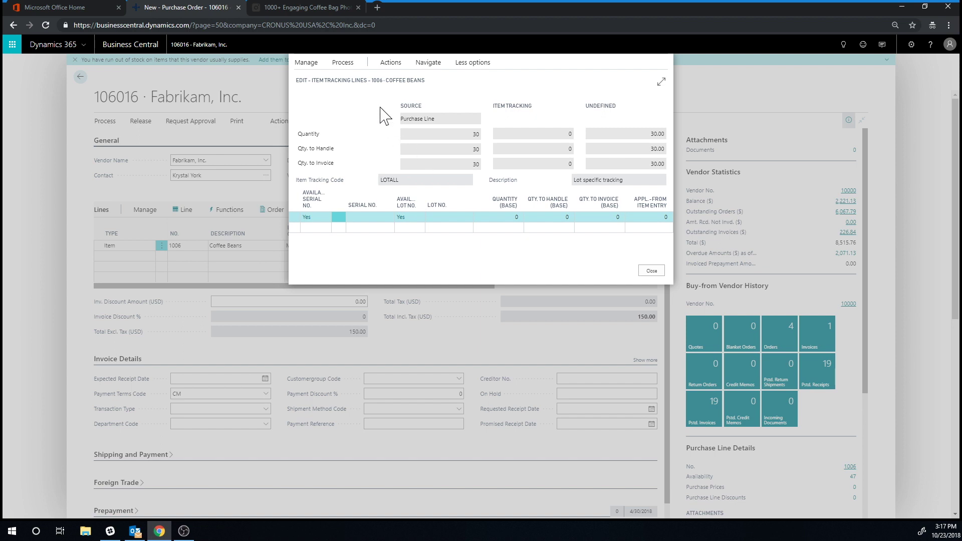
left_click(392, 65)
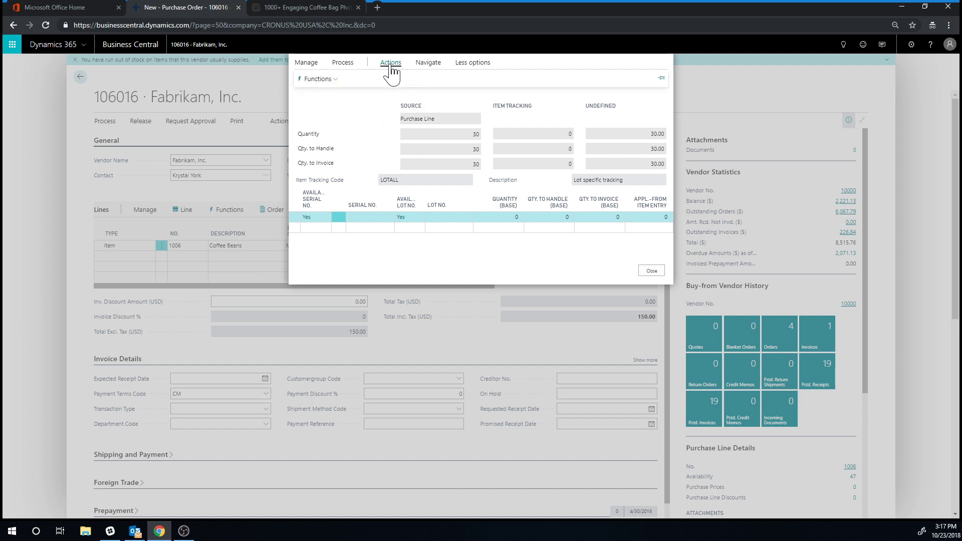
left_click(321, 80)
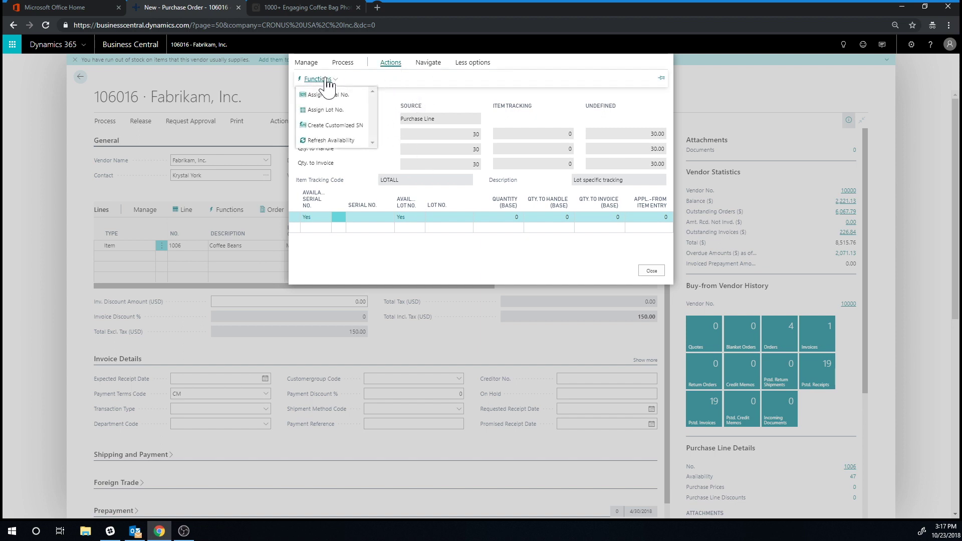
left_click(339, 111)
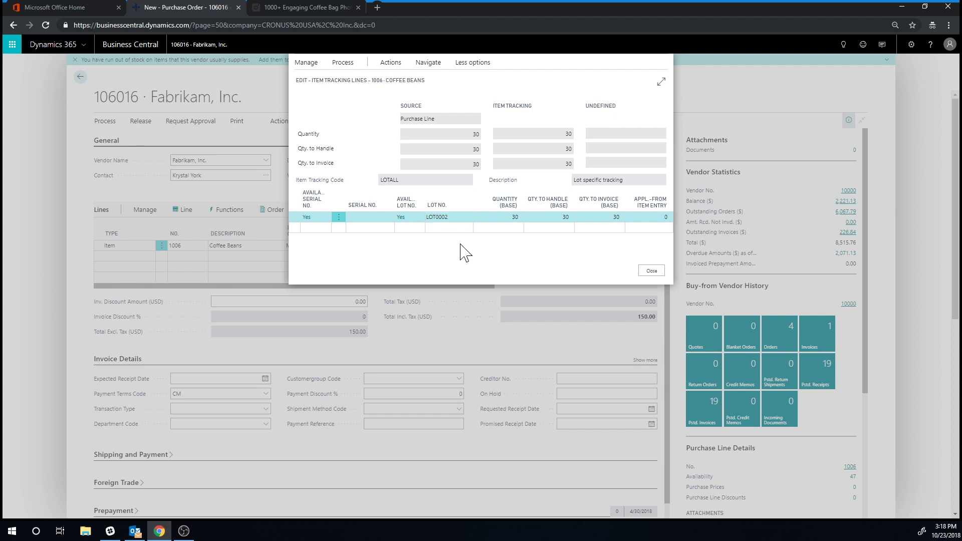
left_click(450, 228)
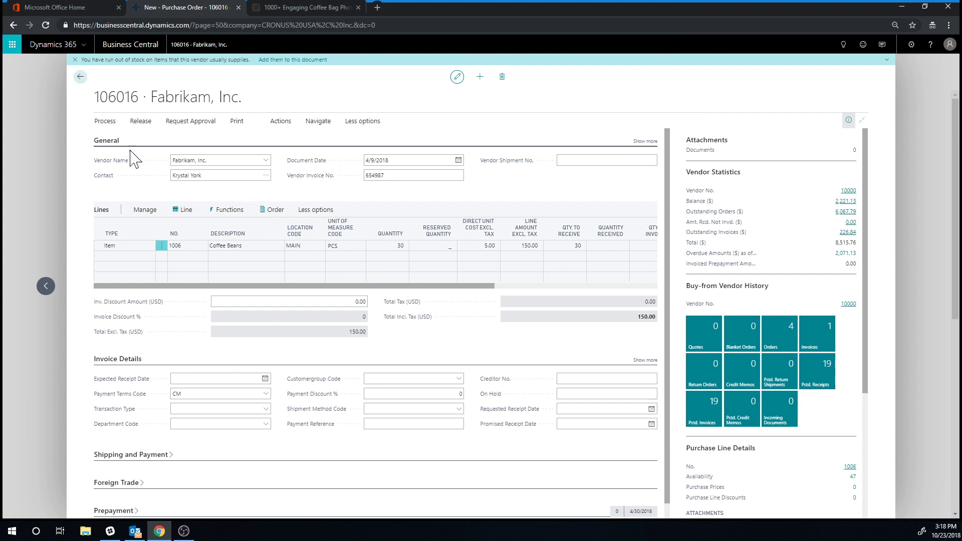
Step: Post Fabrikam's purchase order as received and invoiced, declining to open the posted invoice
left_click(138, 123)
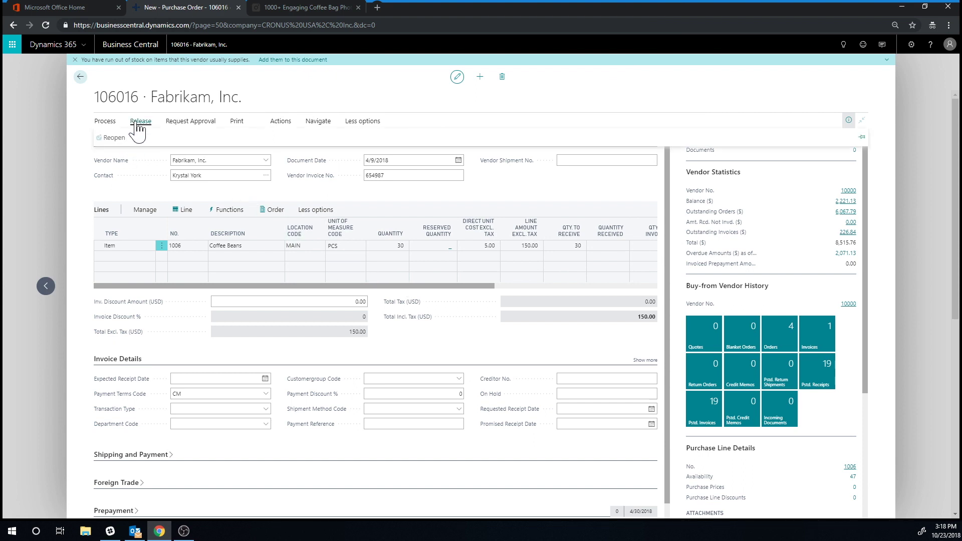
left_click(103, 122)
left_click(104, 138)
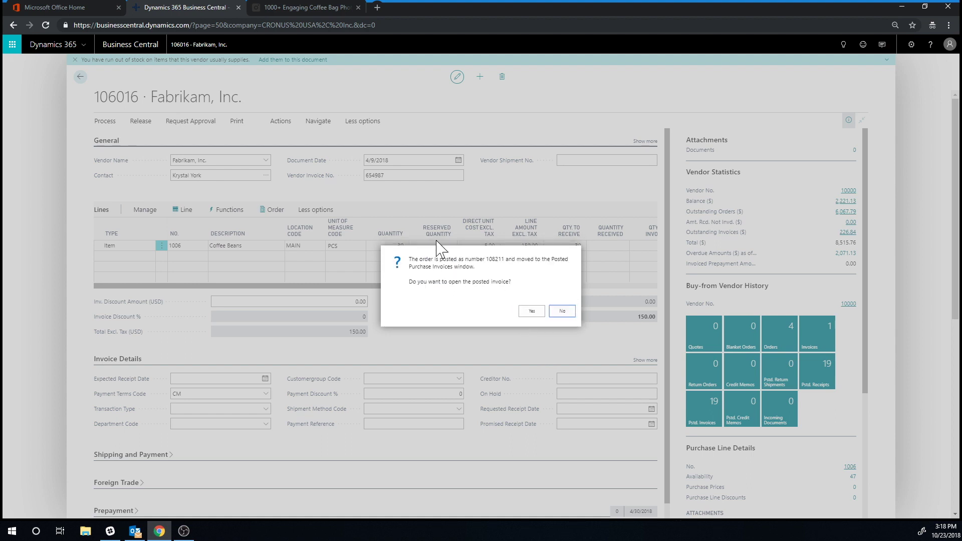
left_click(556, 312)
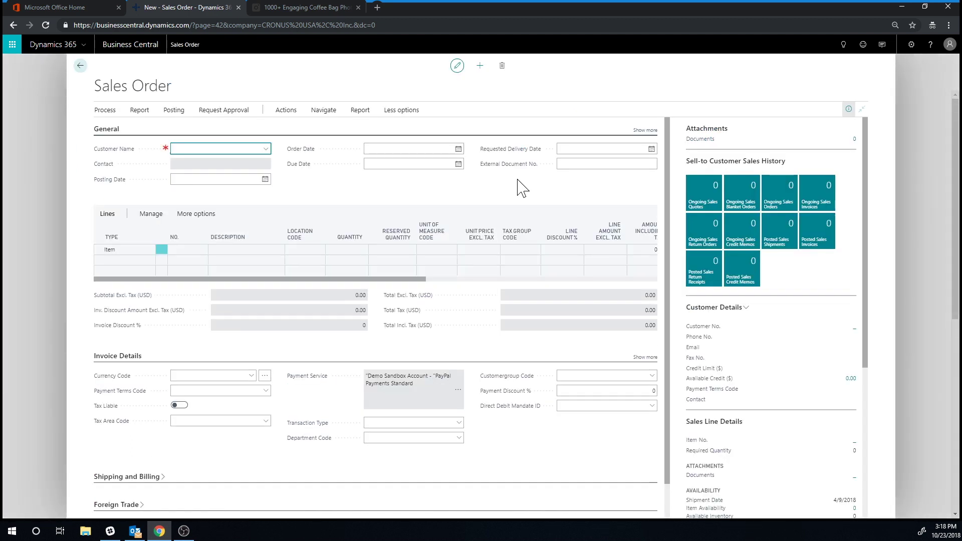
Step: Bring up the Customer Name list on a new blank sales order
left_click(265, 149)
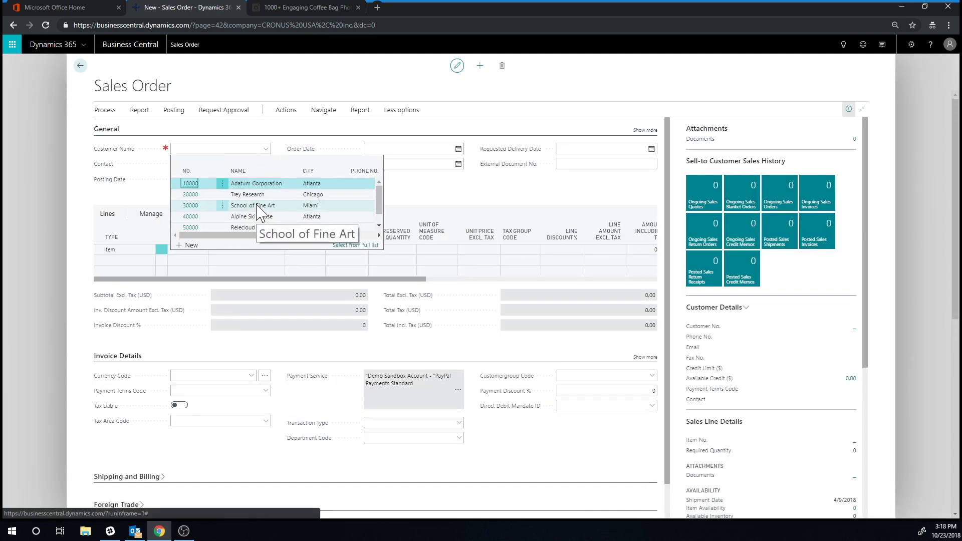
Step: Set the customer to Adatum Corporation and put item 1006 Coffee Beans on the first line
left_click(208, 184)
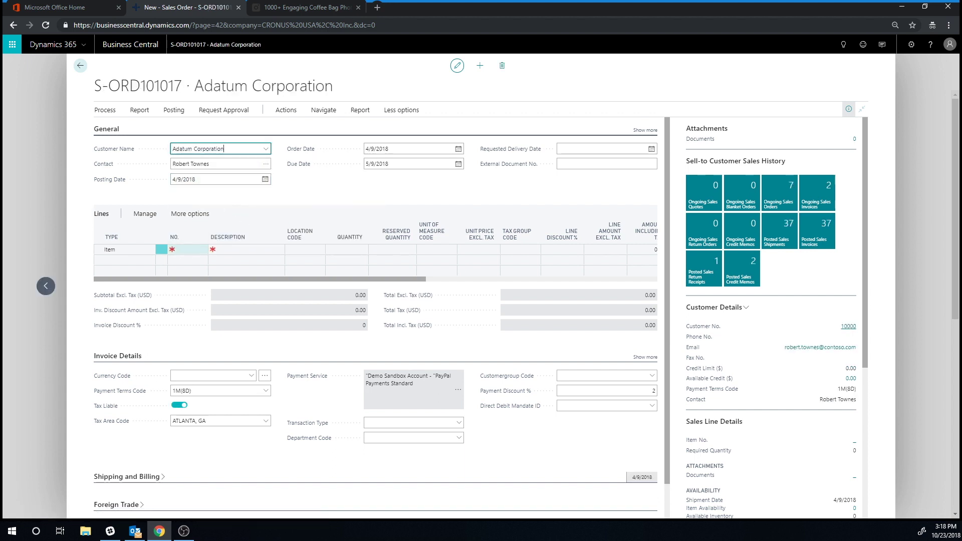
left_click(201, 249)
left_click(203, 249)
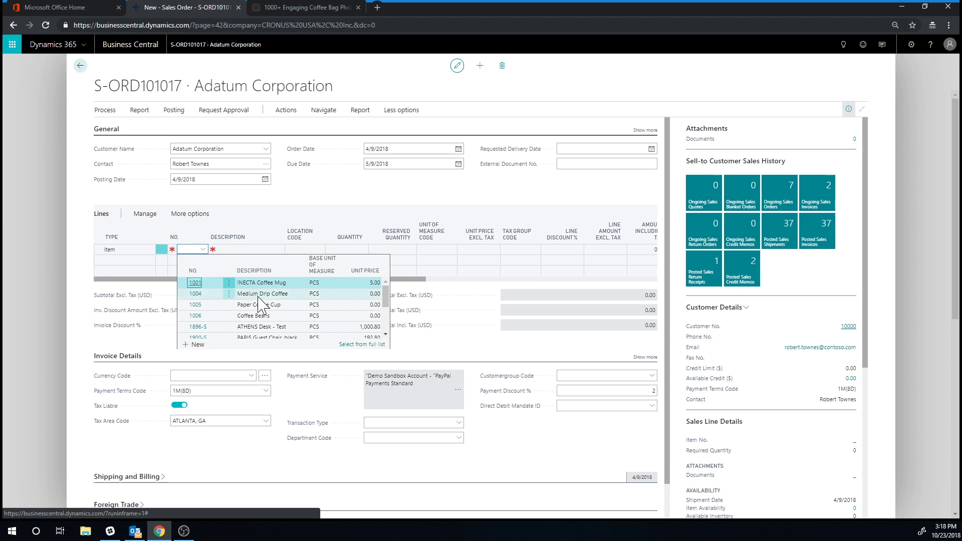
left_click(254, 316)
left_click(303, 250)
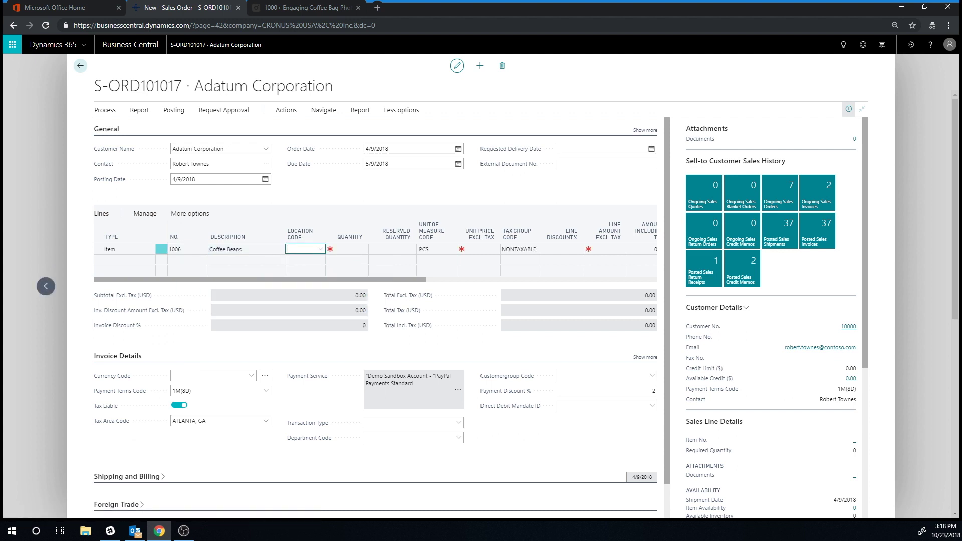
Step: Set the line's location to MAIN, quantity 10, and unit price 12.00
left_click(320, 249)
left_click(326, 294)
key("Tab")
type("10")
key("Tab")
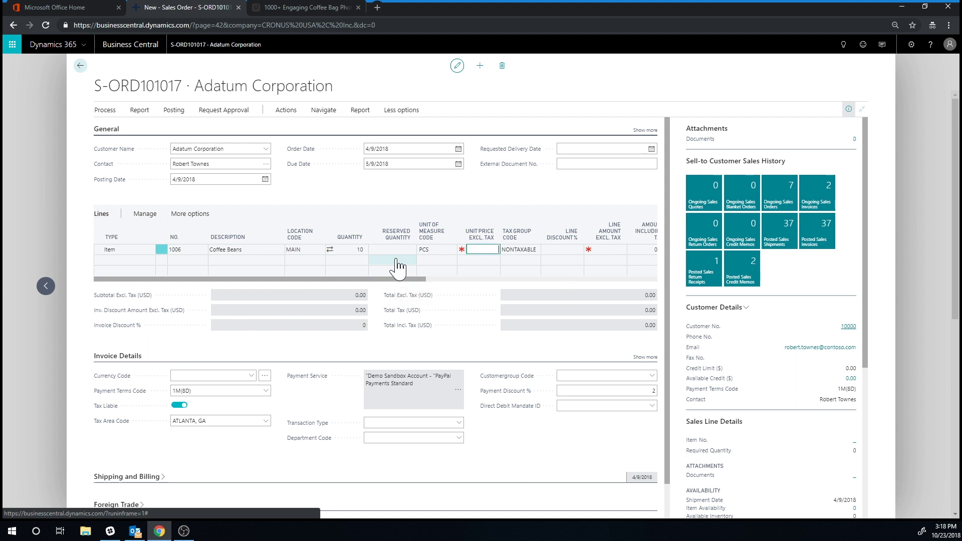
type("25")
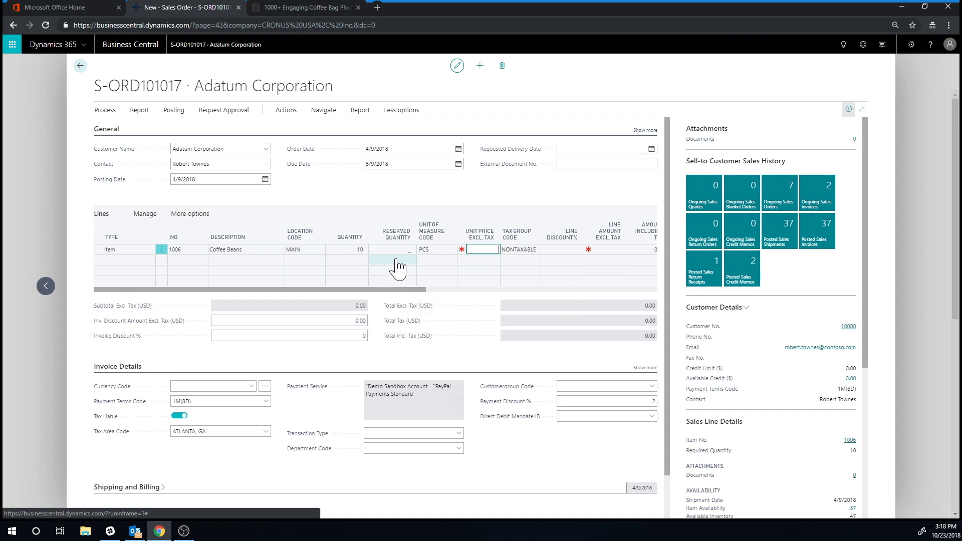
key("Tab")
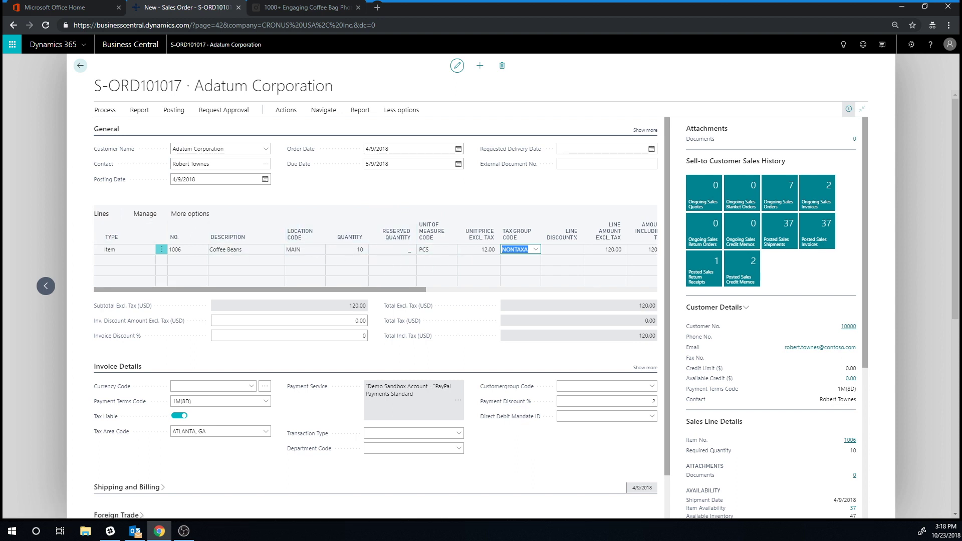
left_click(145, 214)
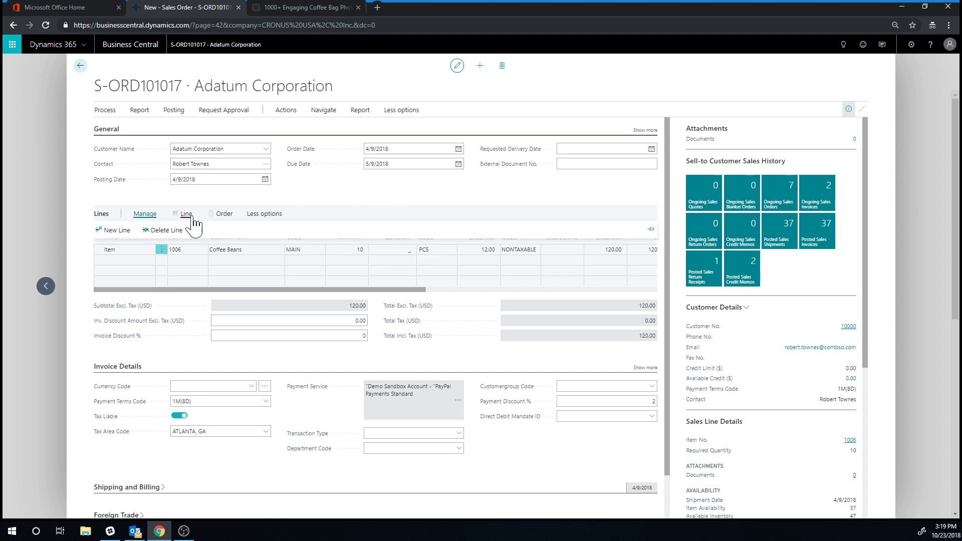
Step: In the Coffee Beans line's Item Tracking Lines, select lot LOT0002 from the available lots
left_click(186, 215)
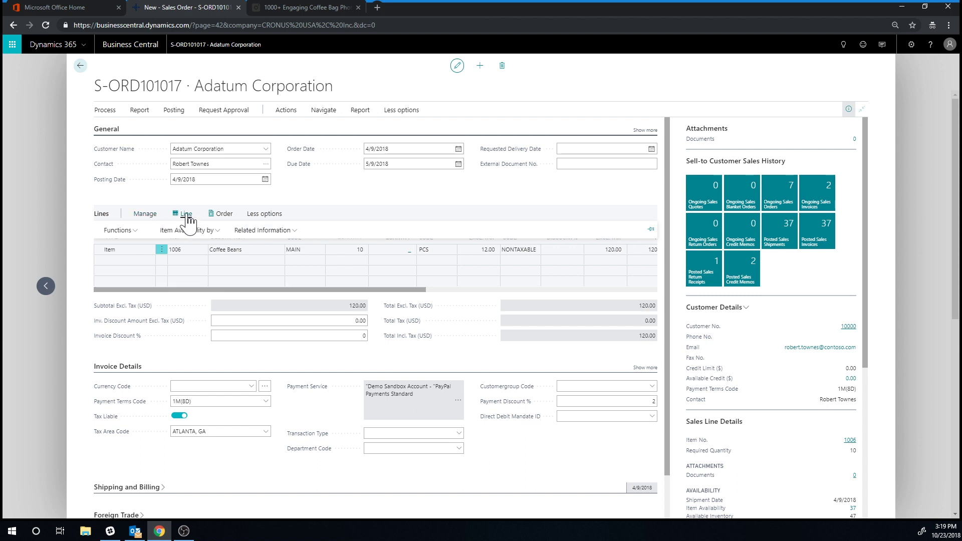
left_click(119, 232)
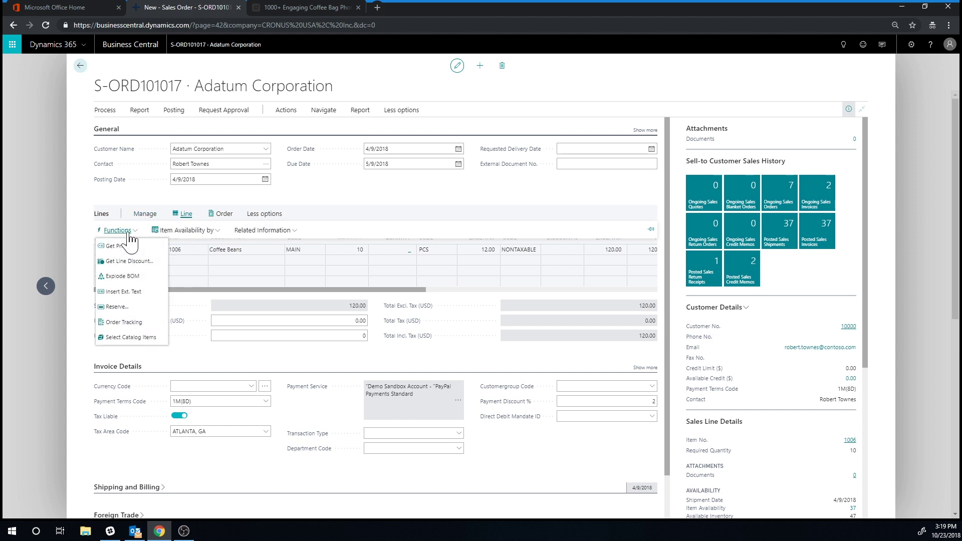
left_click(263, 231)
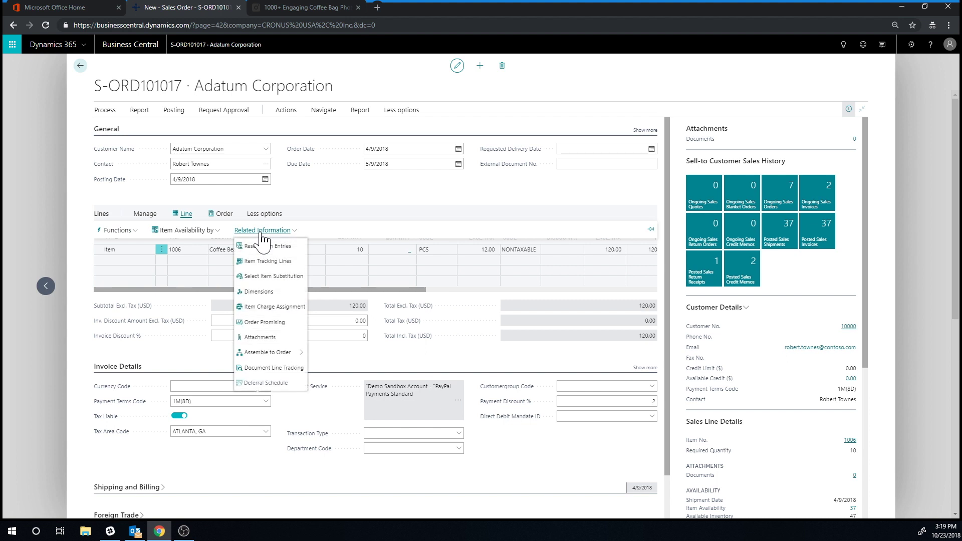
left_click(287, 261)
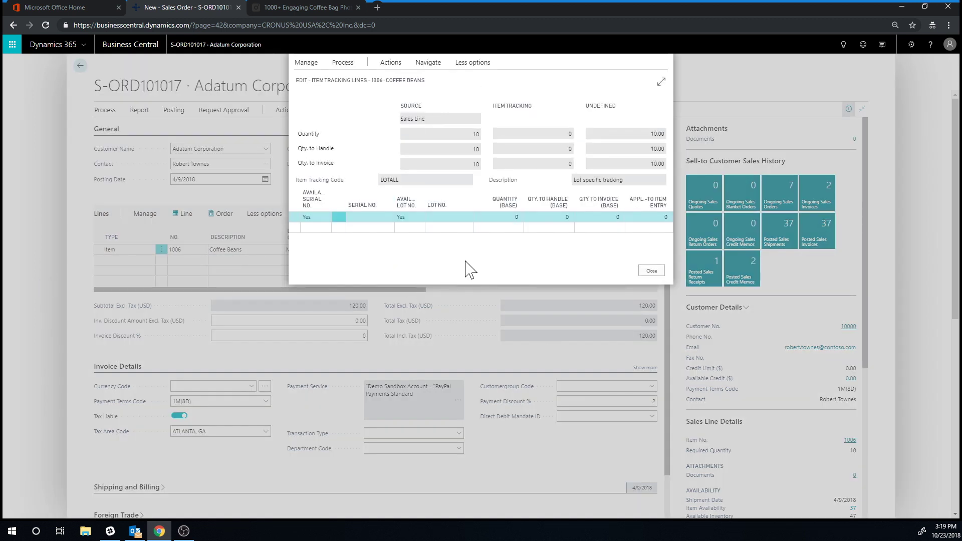
key("Tab")
left_click(467, 218)
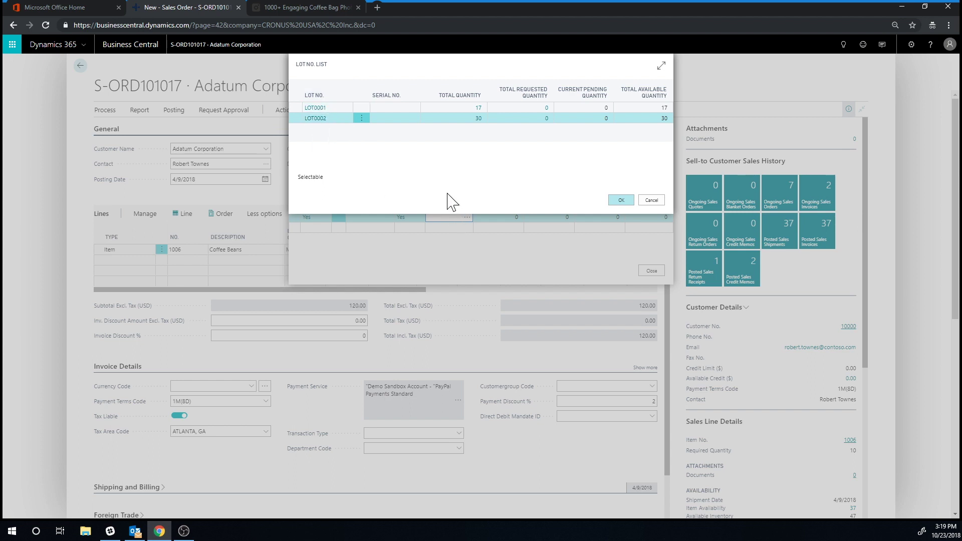
left_click(621, 200)
left_click(651, 271)
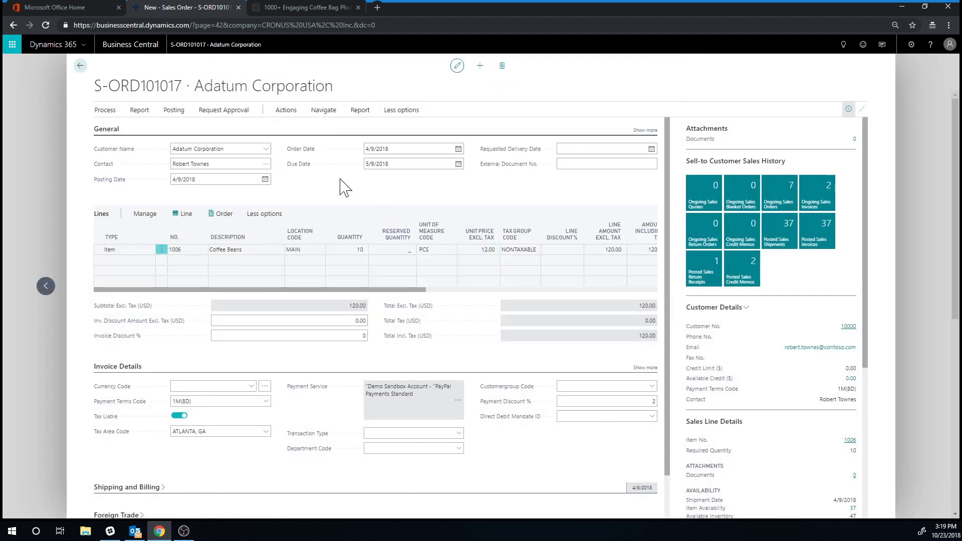
Step: Post Adatum's sales order with Ship and Invoice, declining to open the posted invoice
left_click(289, 116)
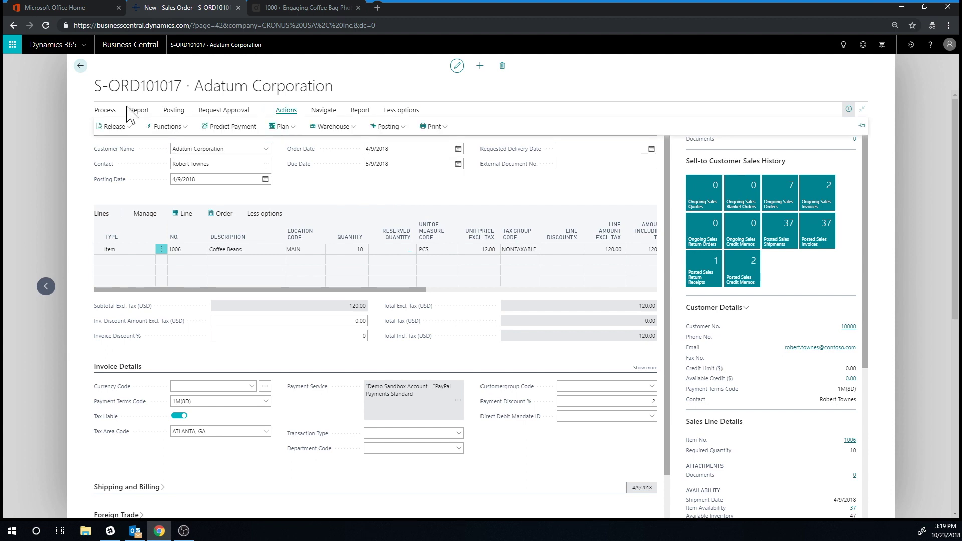
left_click(112, 114)
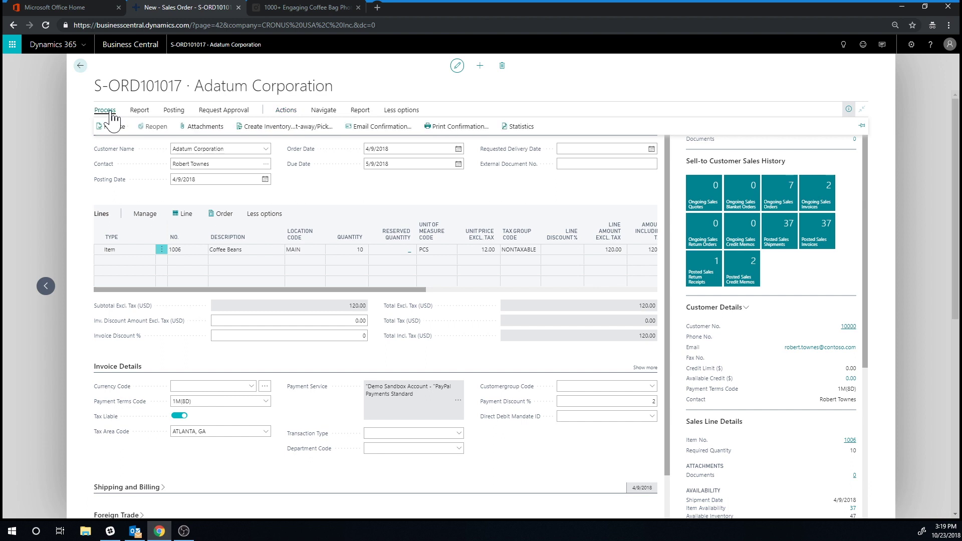
left_click(307, 172)
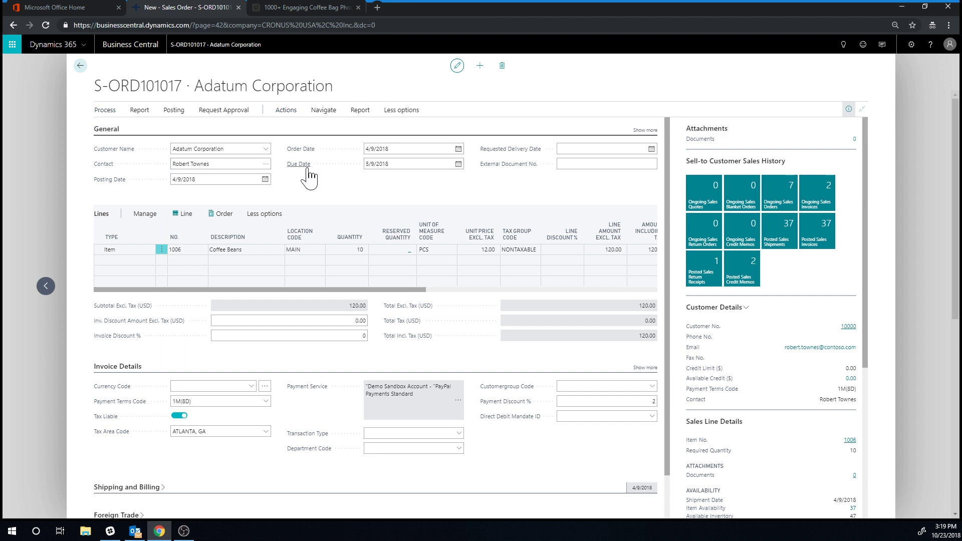
left_click(174, 112)
left_click(100, 126)
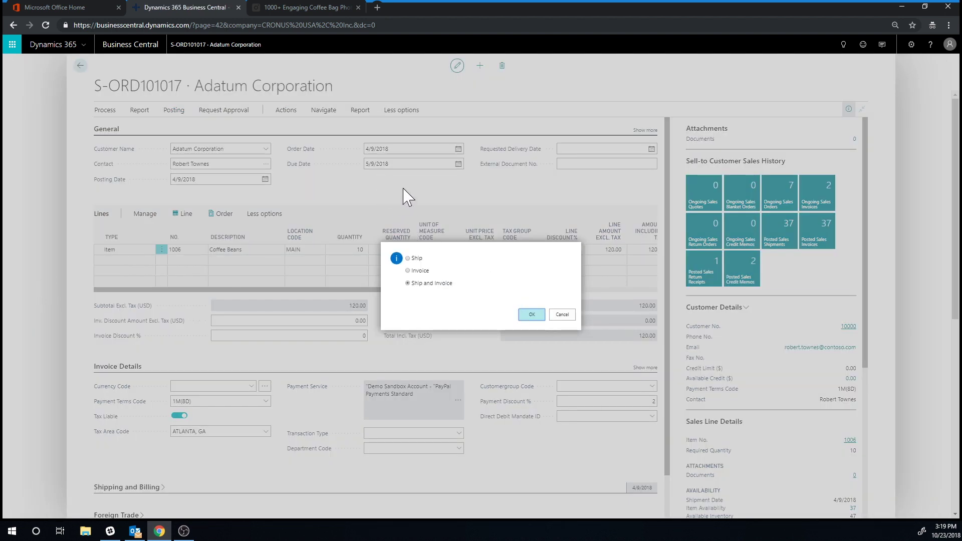
key("Return")
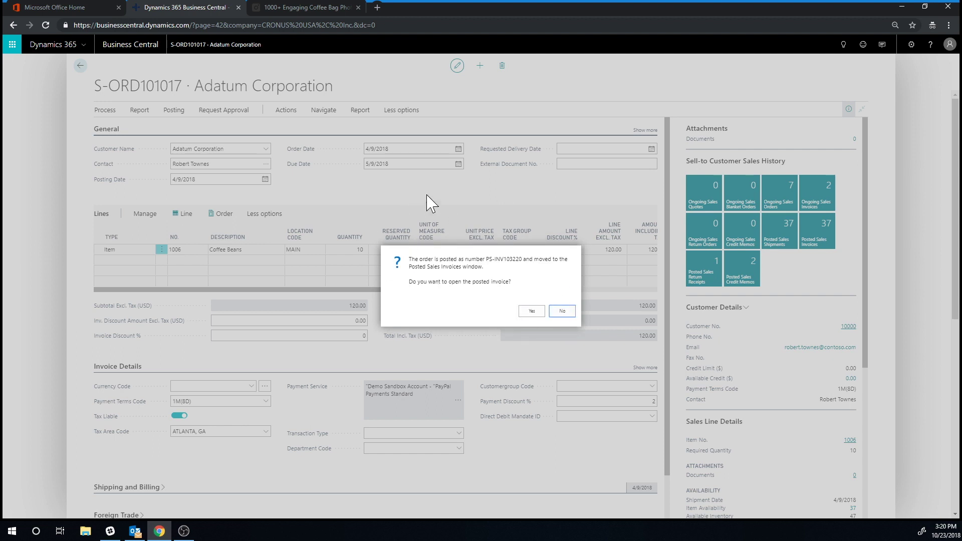
key("Return")
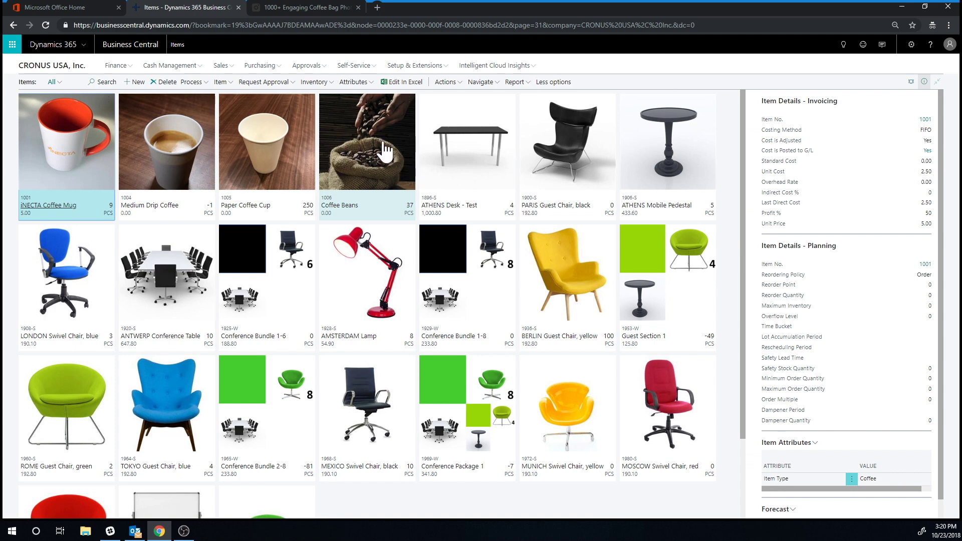
Step: From the Coffee Beans item card, open Item Tracing and enter LOT0002 as the lot filter
left_click(370, 189)
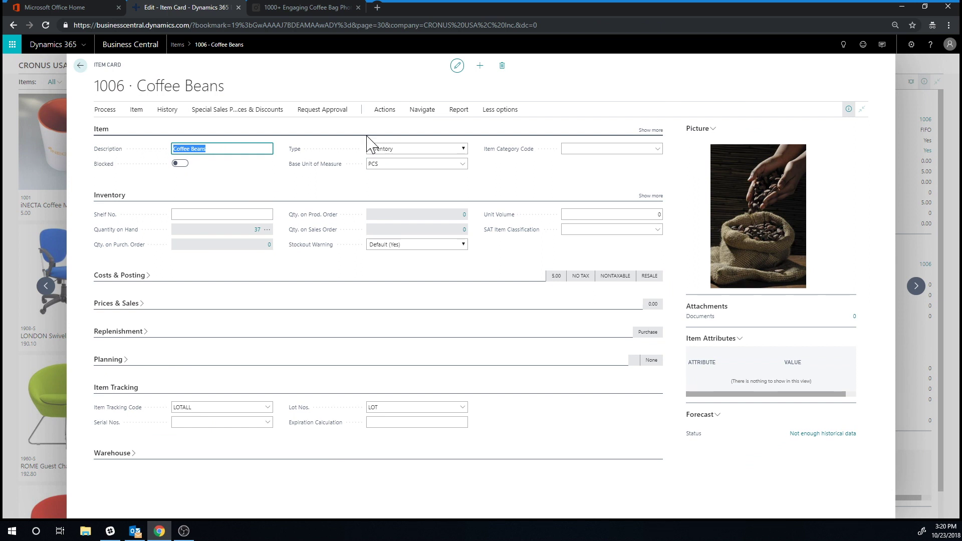
left_click(385, 110)
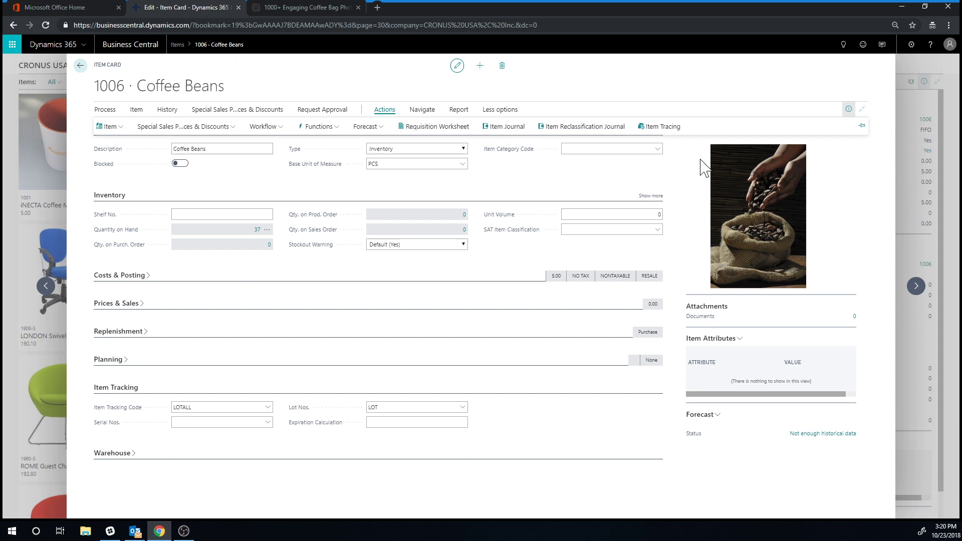
left_click(660, 129)
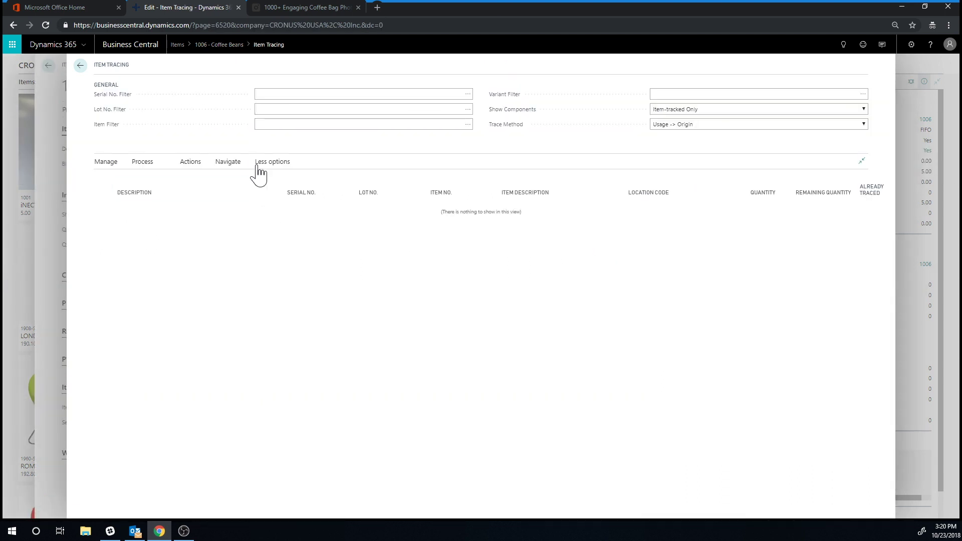
left_click(259, 109)
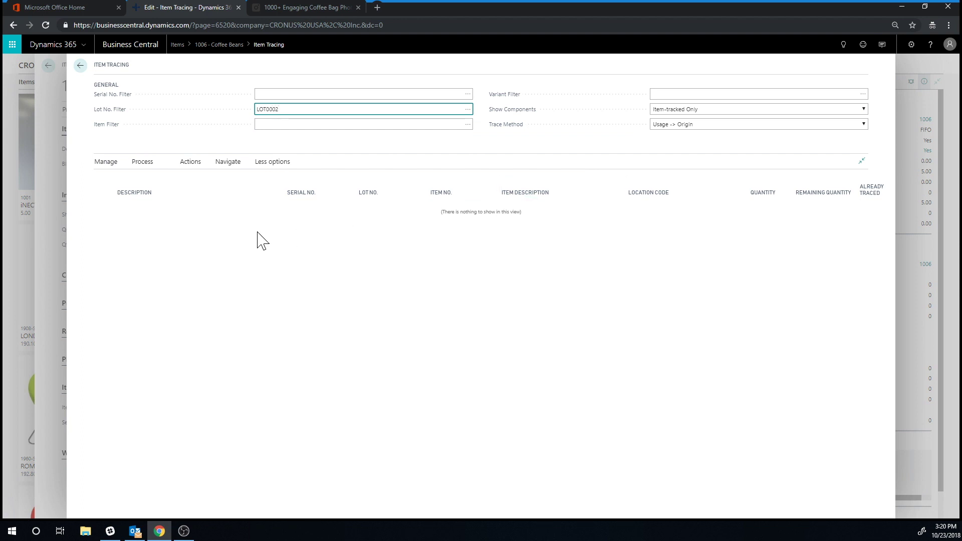
left_click(192, 162)
Step: Run the trace for LOT0002, then select the lot number filter for editing
left_click(247, 180)
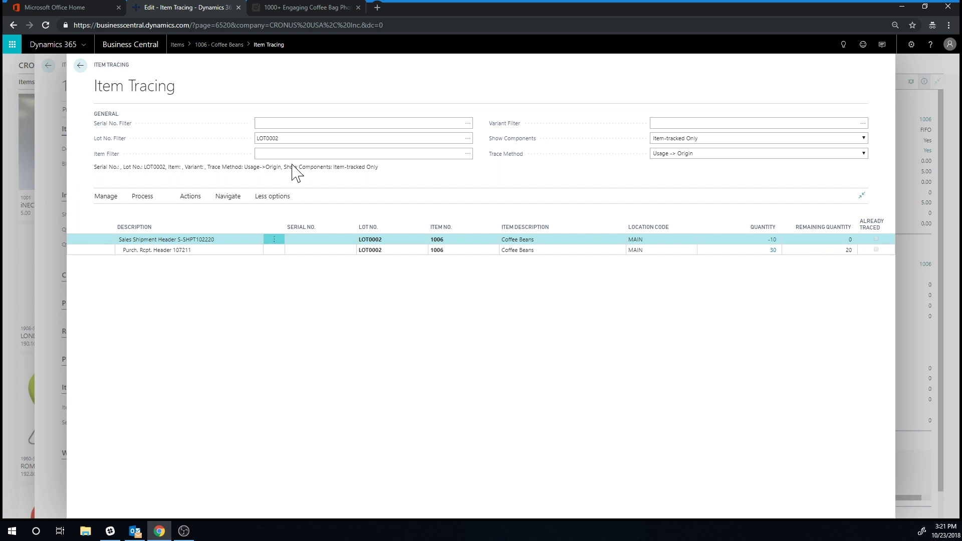
left_click(293, 139)
Step: Change the lot filter from LOT0002 to LOT0001 and rerun the trace
key("BackSpace")
type("1")
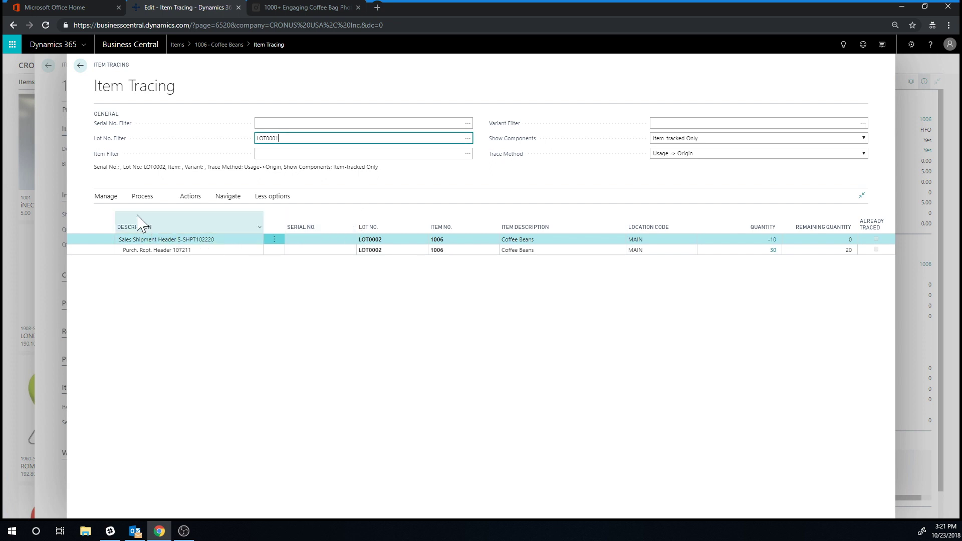
left_click(141, 196)
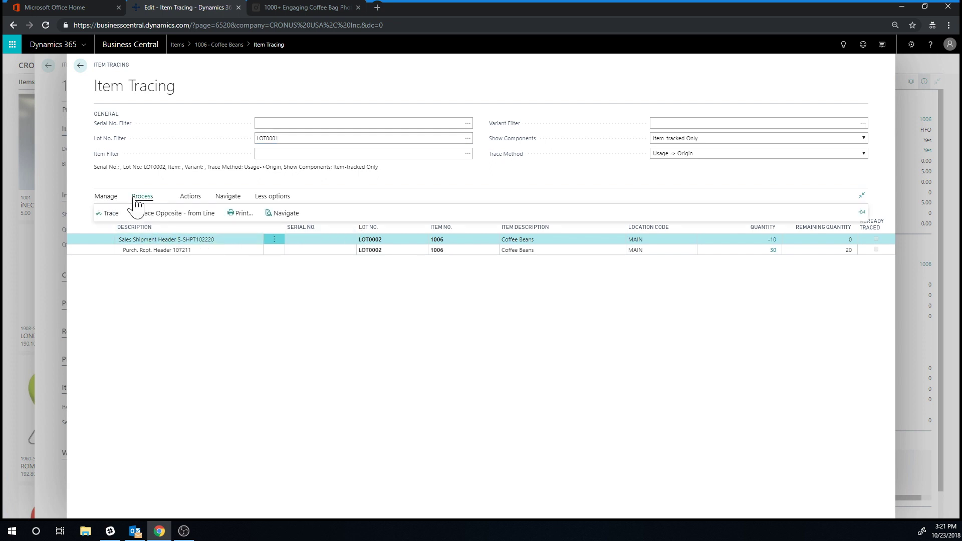
left_click(100, 213)
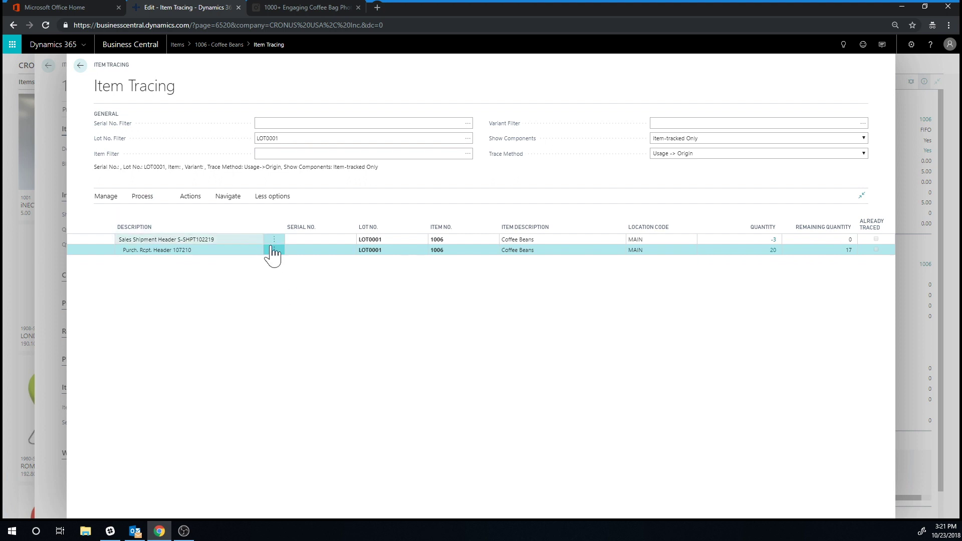